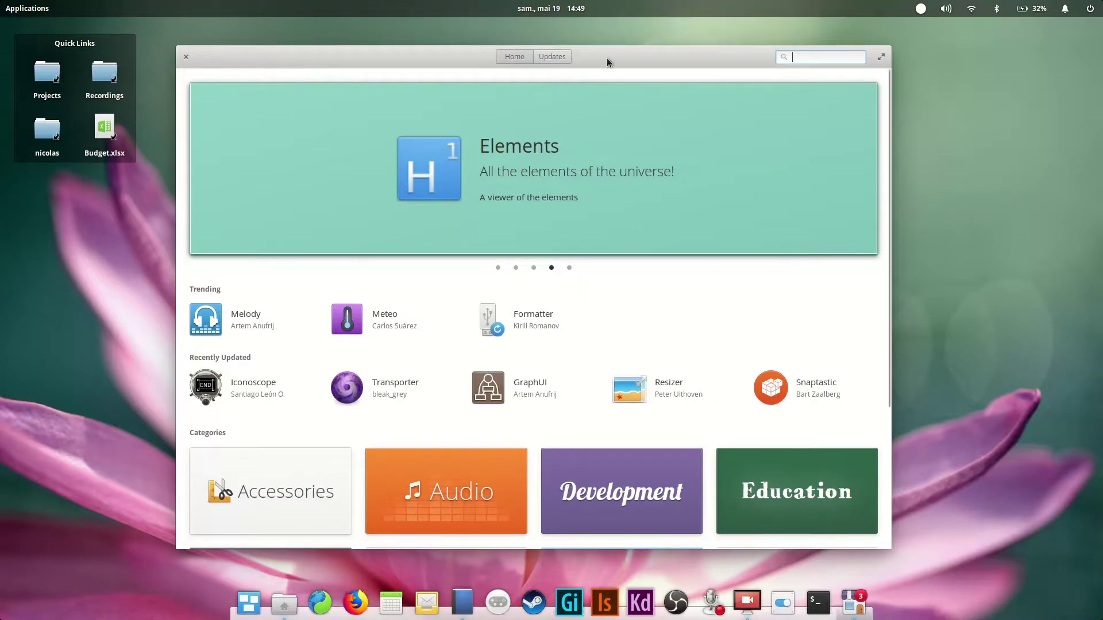
# Step: Cycle the featured banners (Web Watcher, Elements, Planner) and scroll down the store home page
pyautogui.moveTo(607, 58)
pyautogui.mouseDown()
pyautogui.moveTo(598, 52)
pyautogui.moveTo(608, 60)
pyautogui.mouseUp()
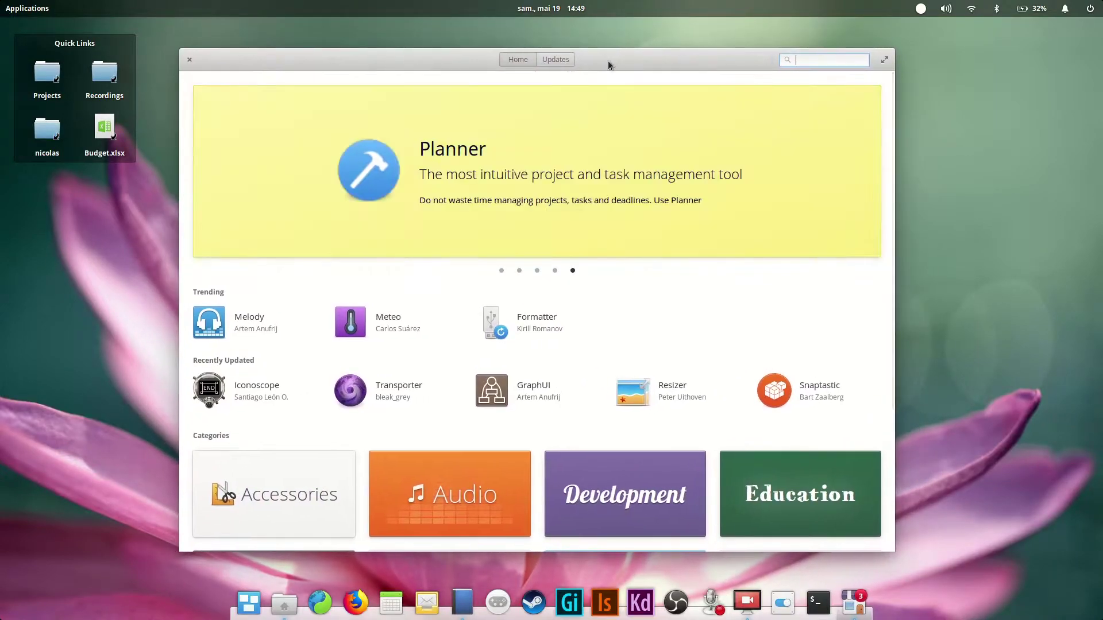
pyautogui.moveTo(436, 63); pyautogui.dragTo(436, 57)
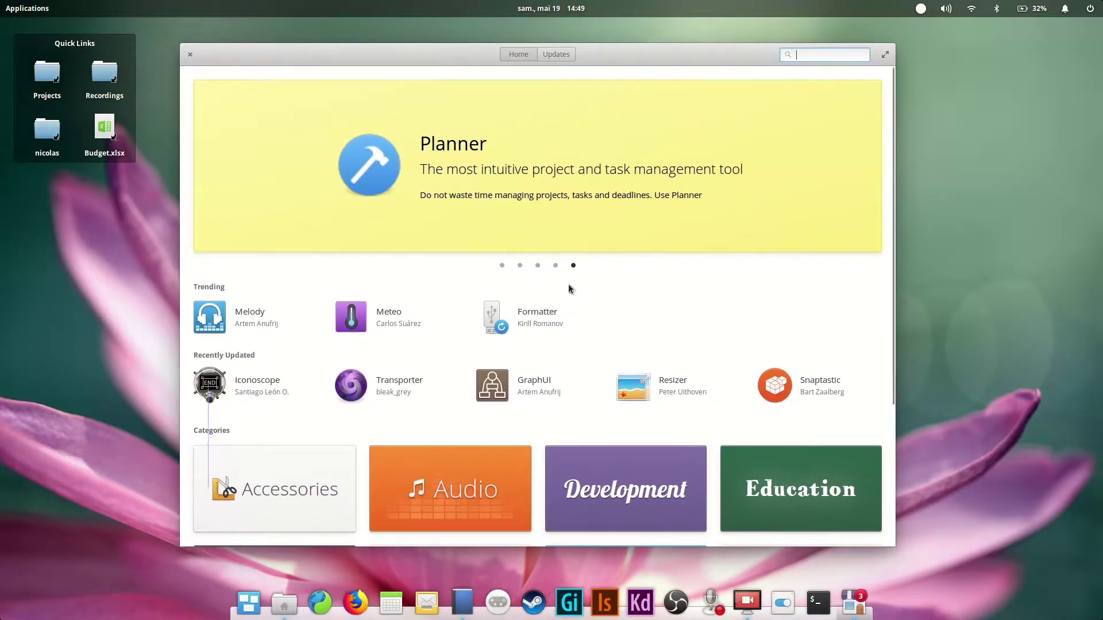
pyautogui.click(502, 266)
pyautogui.click(520, 265)
pyautogui.click(538, 265)
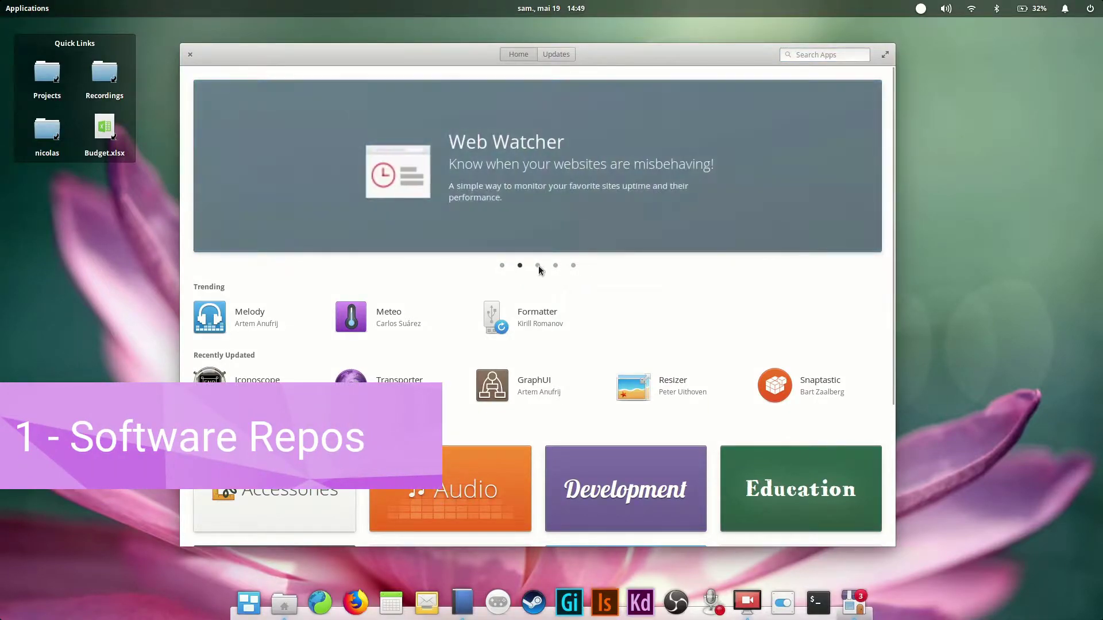
pyautogui.click(556, 266)
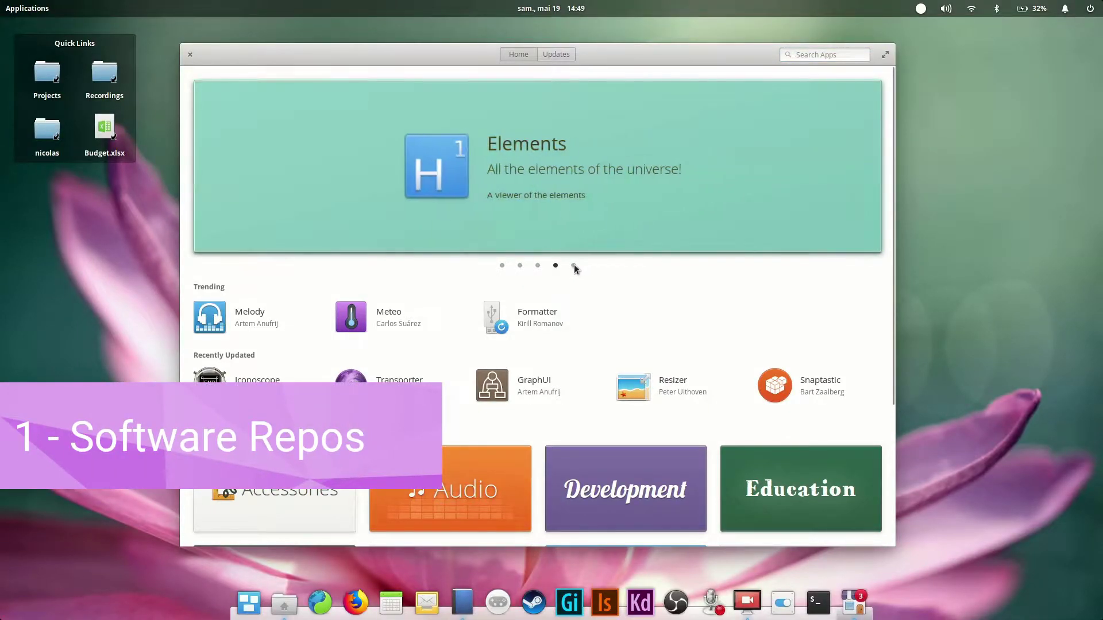
pyautogui.click(573, 265)
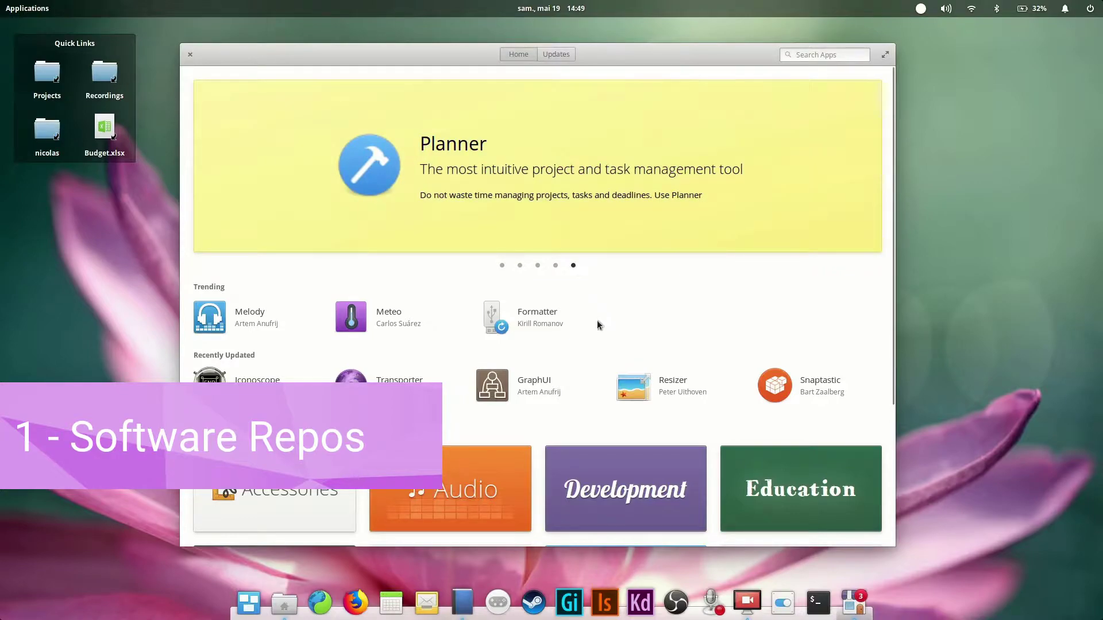
pyautogui.scroll(-3, 597, 321)
pyautogui.scroll(-3, 598, 325)
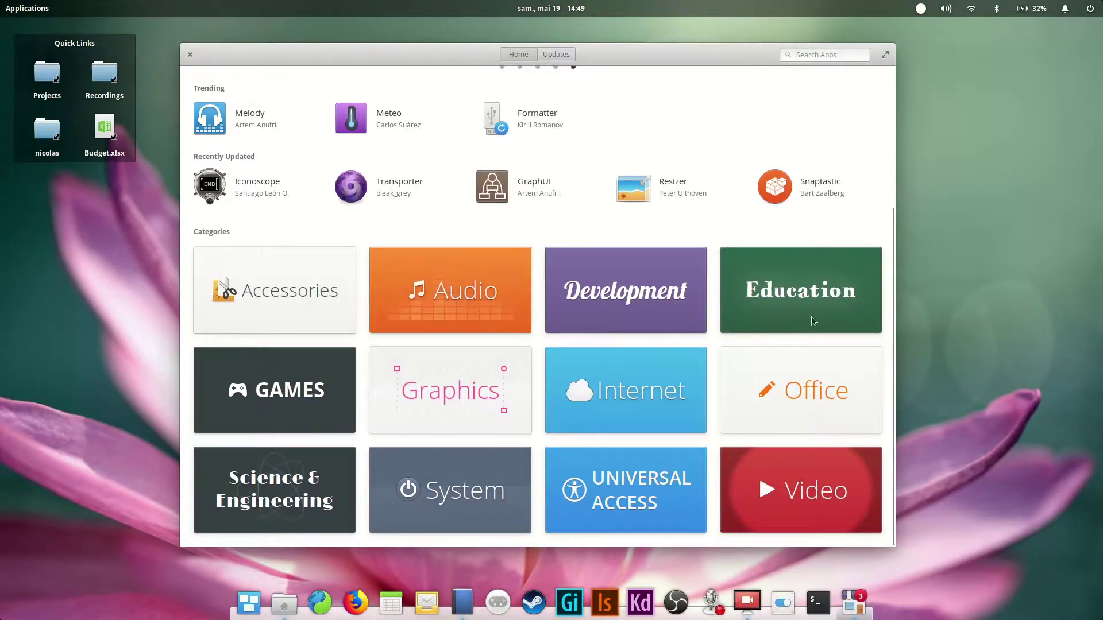
pyautogui.moveTo(891, 293); pyautogui.dragTo(895, 136)
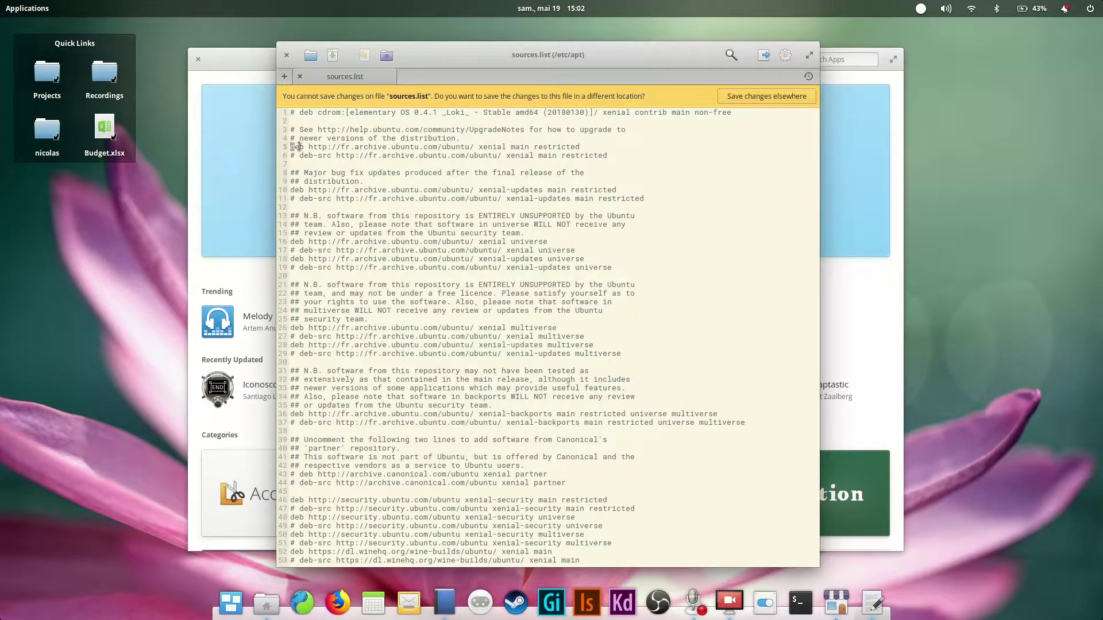
# Step: Highlight the xenial main restricted line and the xenial-updates archive URL in sources.list
pyautogui.moveTo(290, 147); pyautogui.dragTo(602, 150)
pyautogui.click(603, 150)
pyautogui.moveTo(291, 190); pyautogui.dragTo(534, 189)
pyautogui.click(534, 190)
pyautogui.moveTo(311, 189); pyautogui.dragTo(473, 188)
pyautogui.click(419, 234)
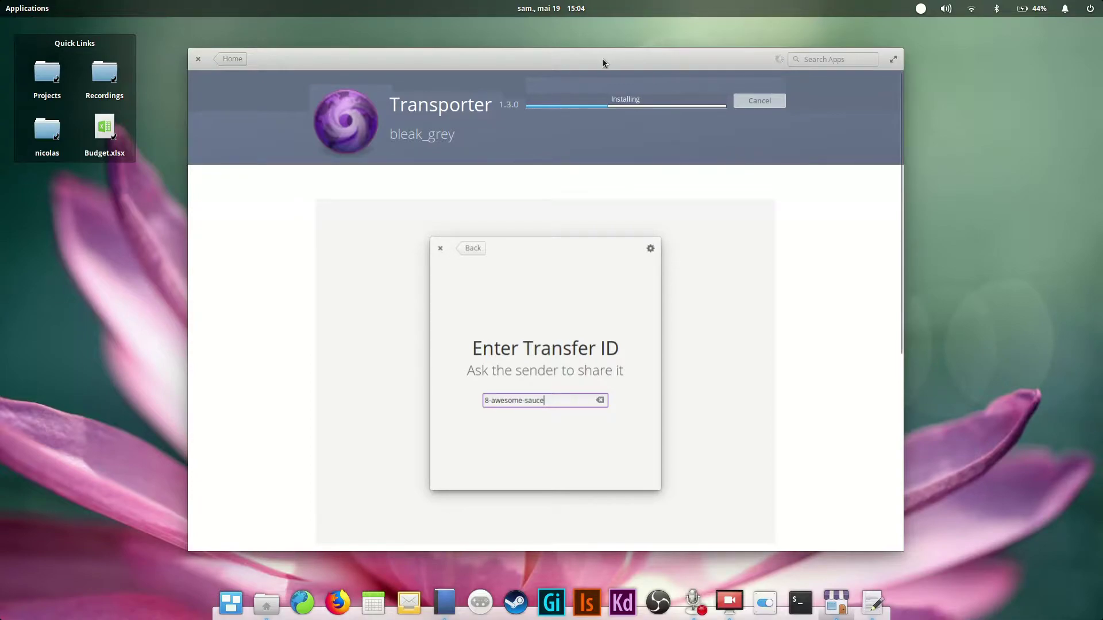
# Step: Nudge the AppCenter window up while Transporter 1.3.0's install progress runs
pyautogui.moveTo(601, 58)
pyautogui.mouseDown()
pyautogui.moveTo(584, 56)
pyautogui.moveTo(602, 54)
pyautogui.mouseUp()
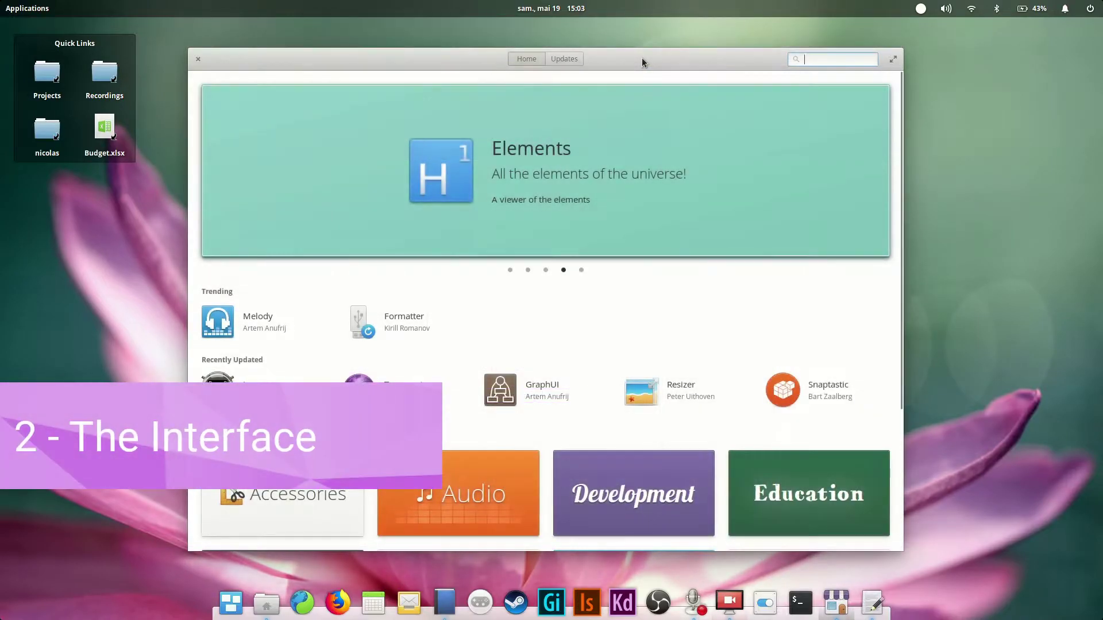
pyautogui.scroll(-5, 612, 350)
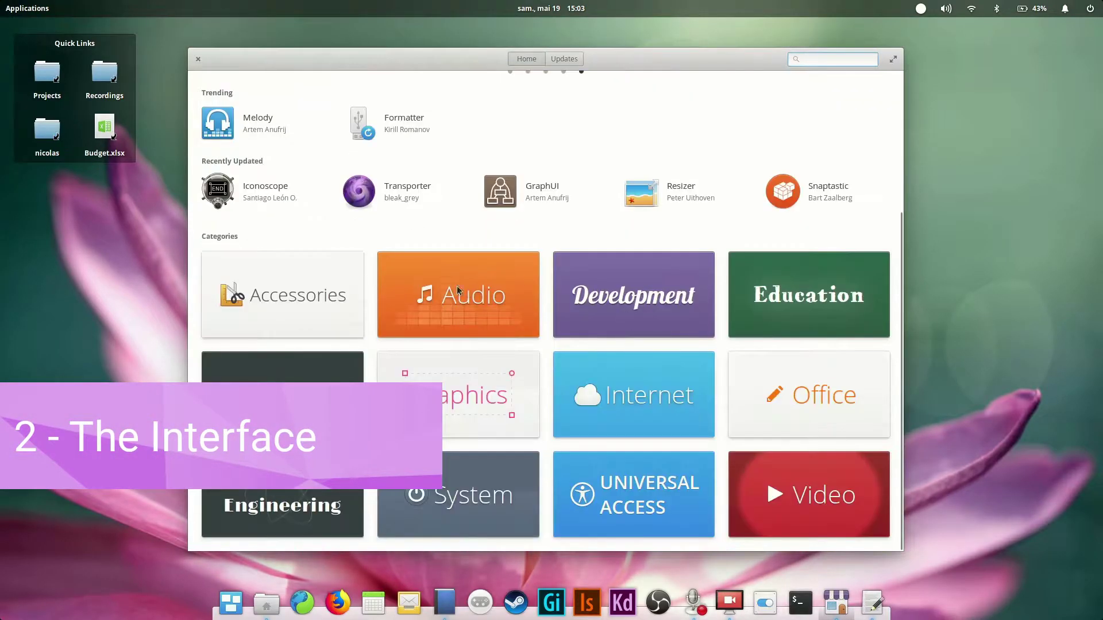
pyautogui.scroll(4, 610, 415)
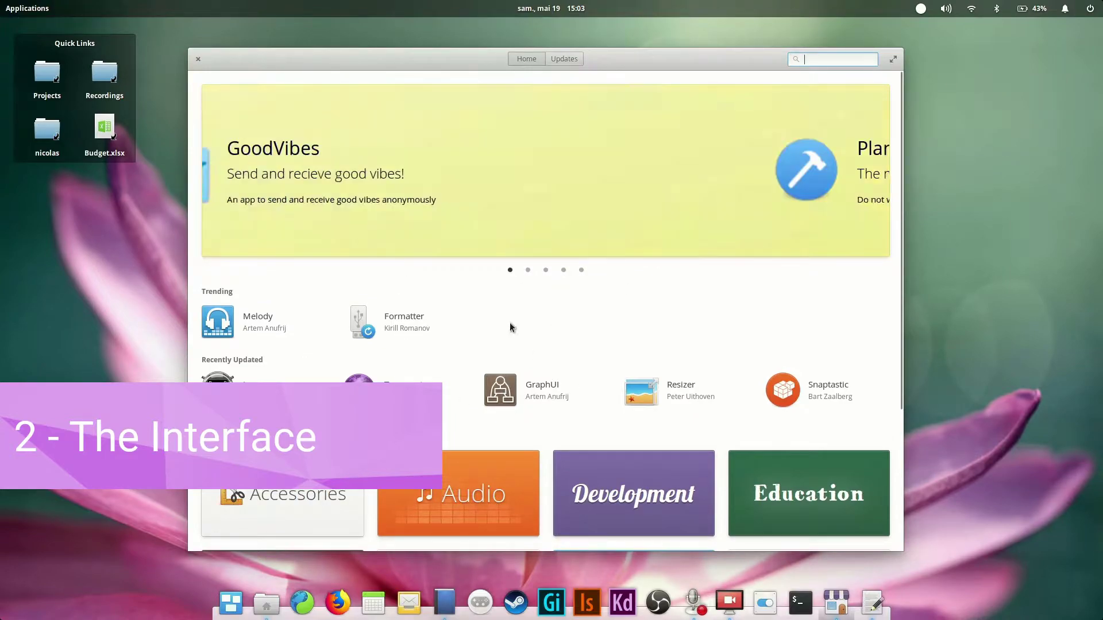
pyautogui.click(528, 270)
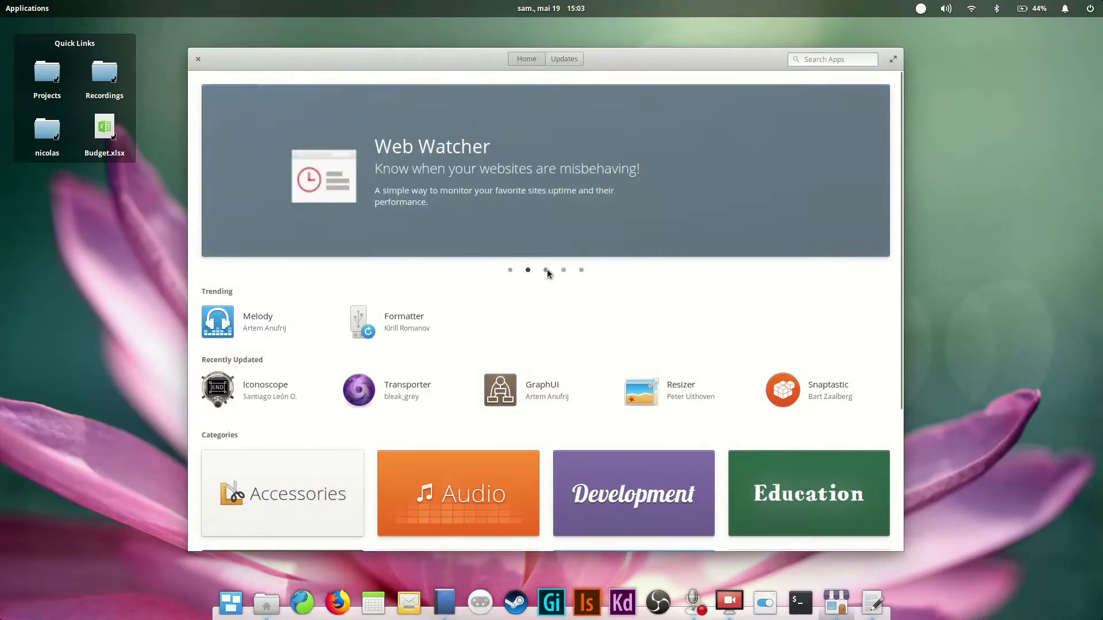
pyautogui.click(546, 270)
pyautogui.click(563, 270)
pyautogui.click(582, 271)
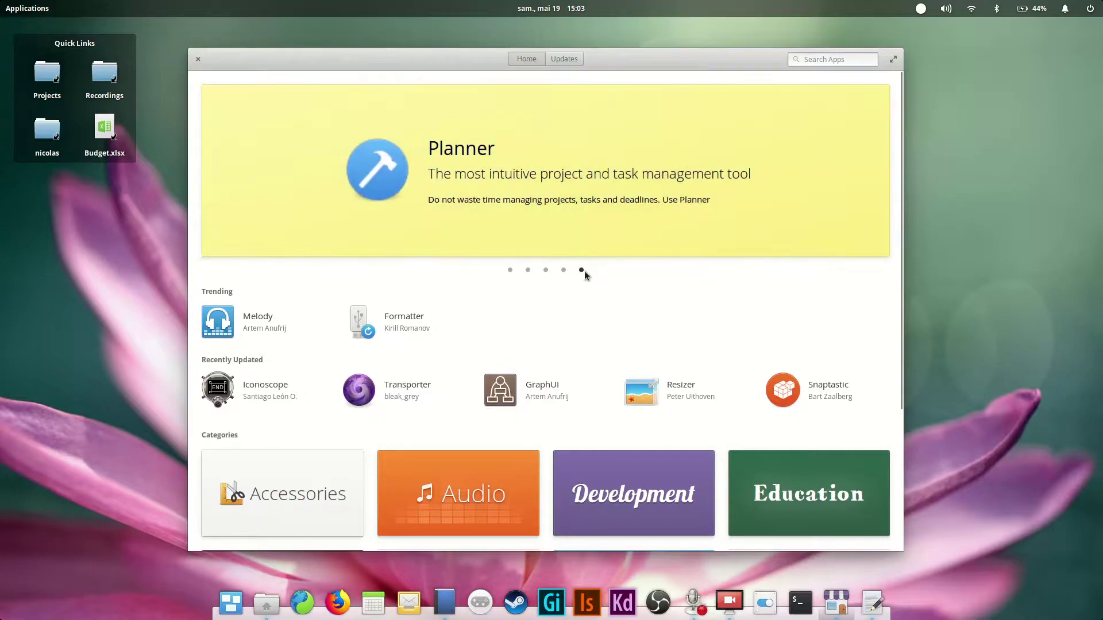
pyautogui.click(559, 61)
pyautogui.click(523, 59)
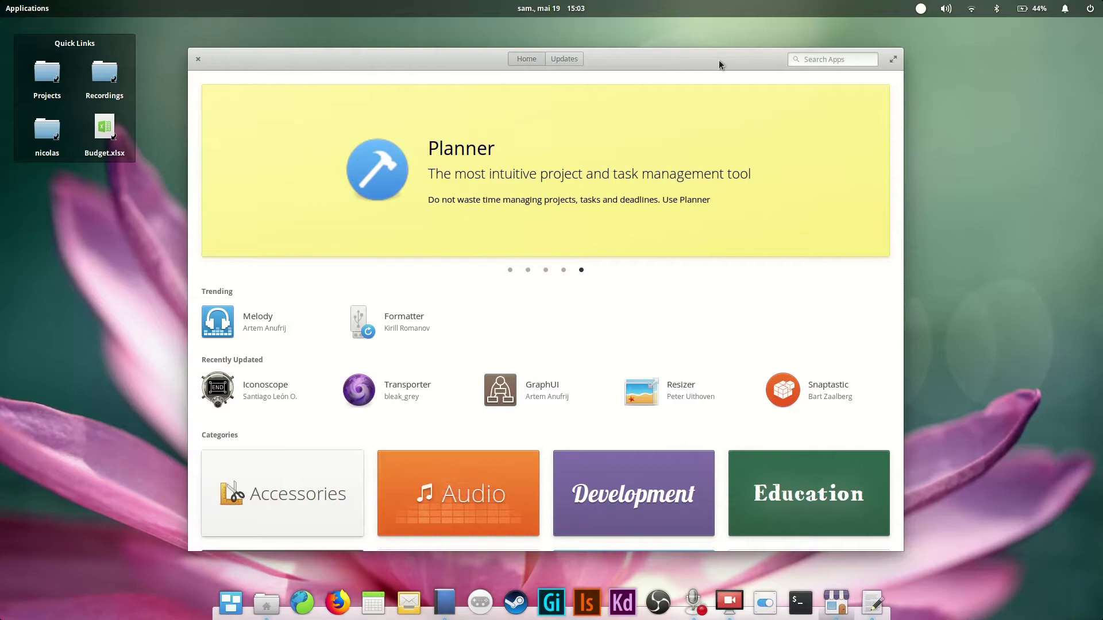
pyautogui.click(819, 59)
# Step: Search for 'meteo', clear the search, then open Accessories and scroll through its app list
pyautogui.write('meteo')
pyautogui.click(870, 59)
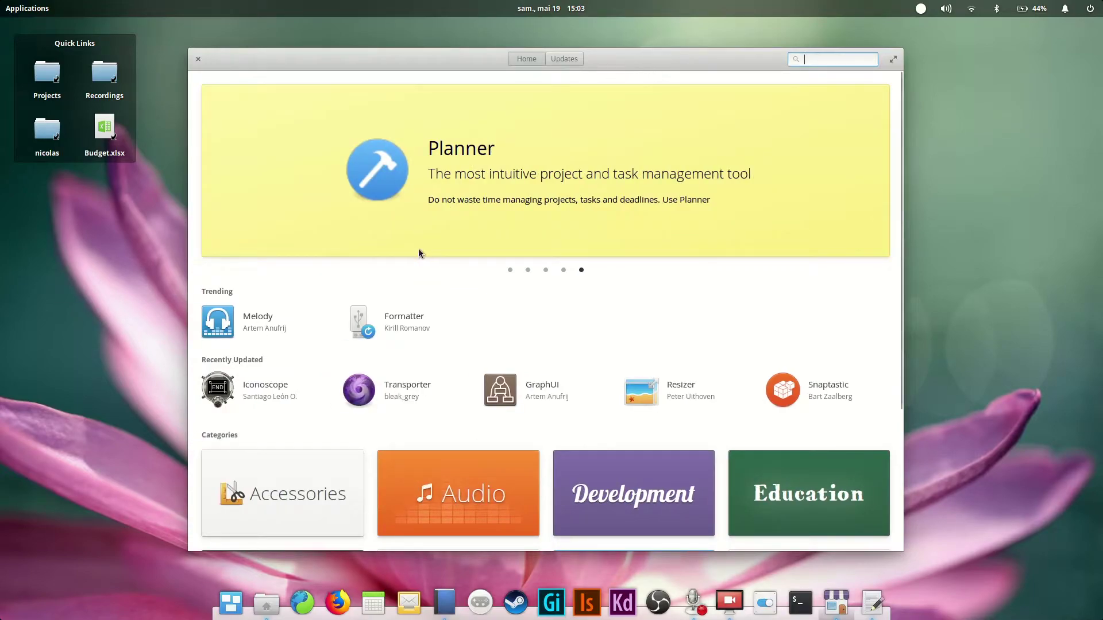
pyautogui.click(306, 491)
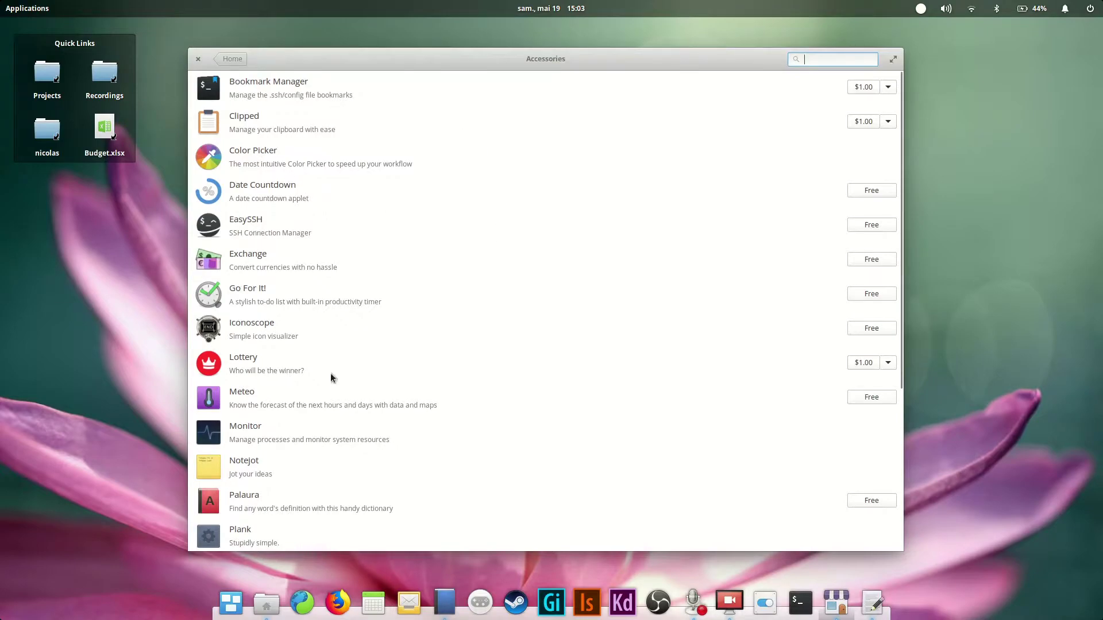
pyautogui.scroll(-15, 295, 396)
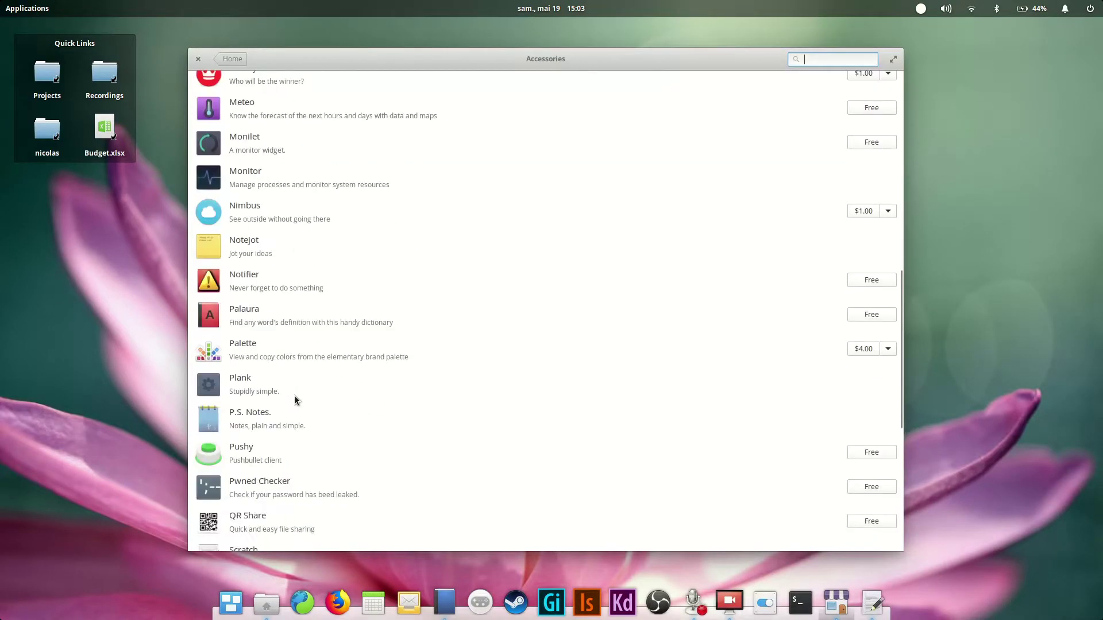
pyautogui.scroll(-10, 294, 395)
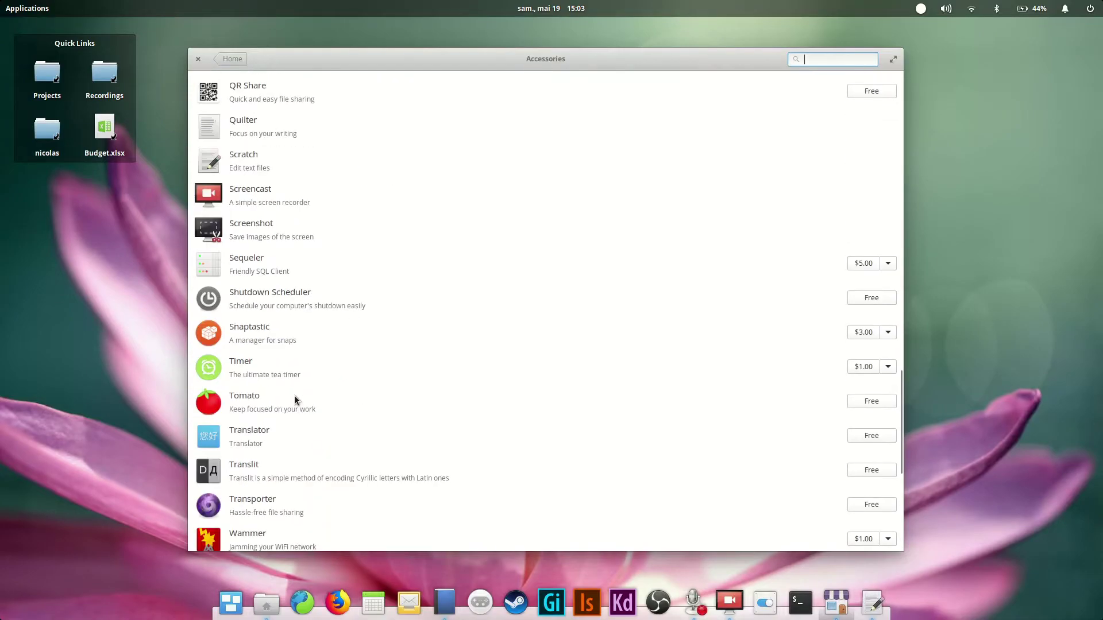
pyautogui.scroll(-1, 294, 400)
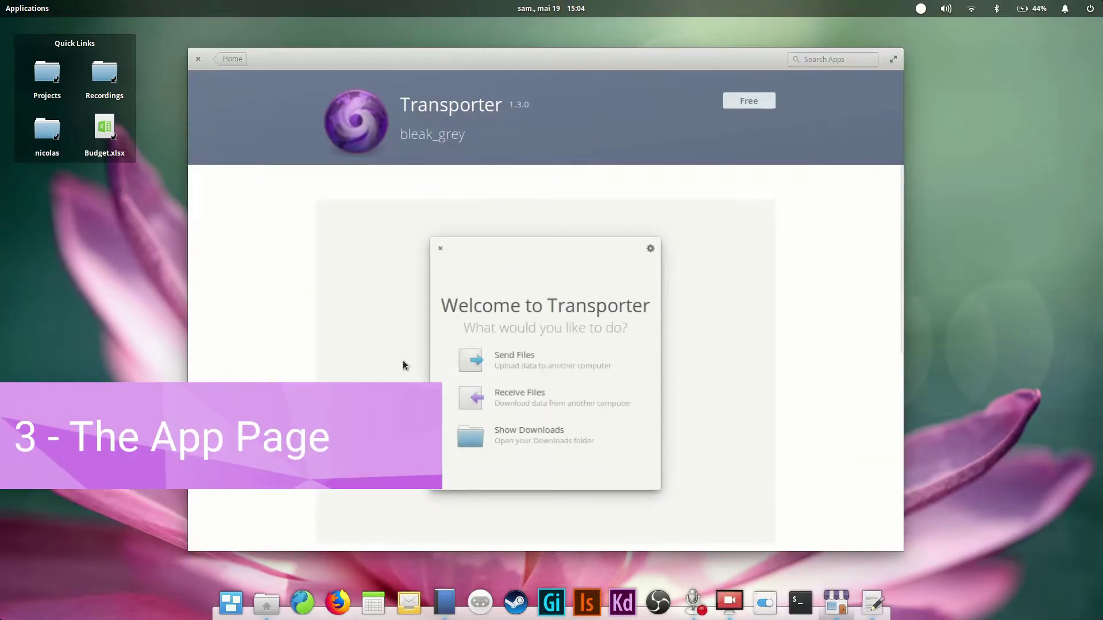
# Step: View Transporter's screenshots up to Enter Transfer ID, read the description, then install it for free
pyautogui.scroll(-2, 839, 203)
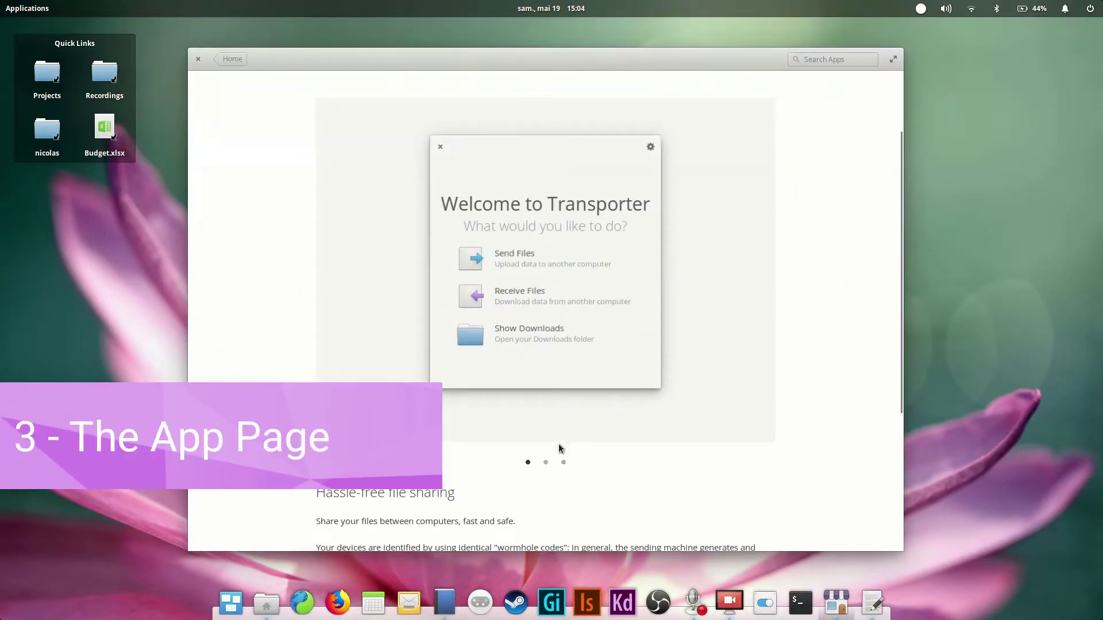
pyautogui.click(545, 463)
pyautogui.click(564, 463)
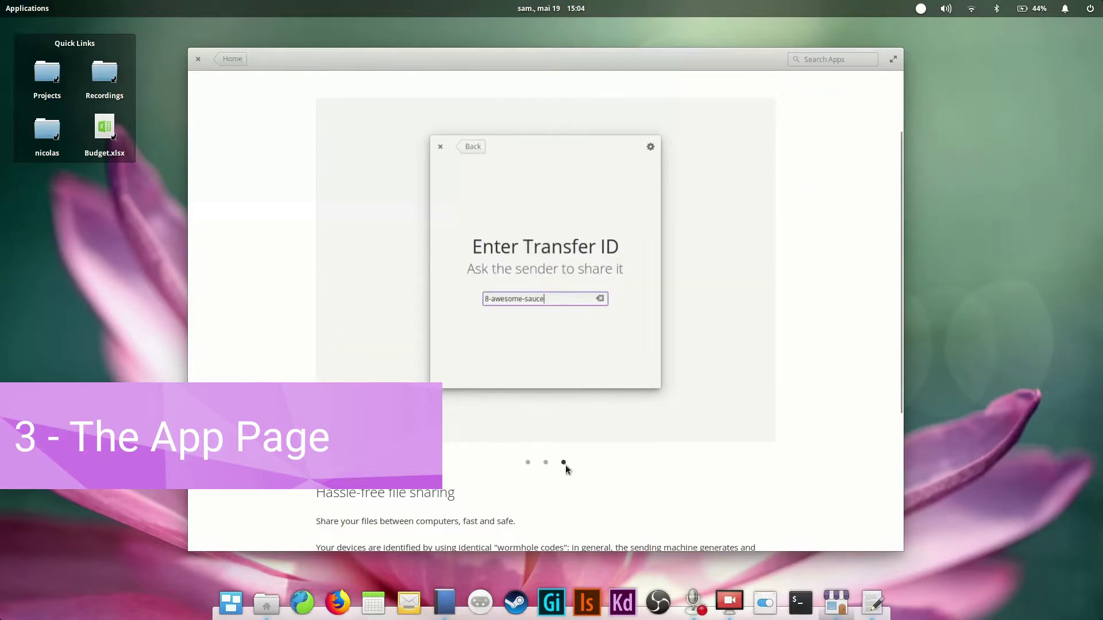
pyautogui.scroll(-5, 626, 467)
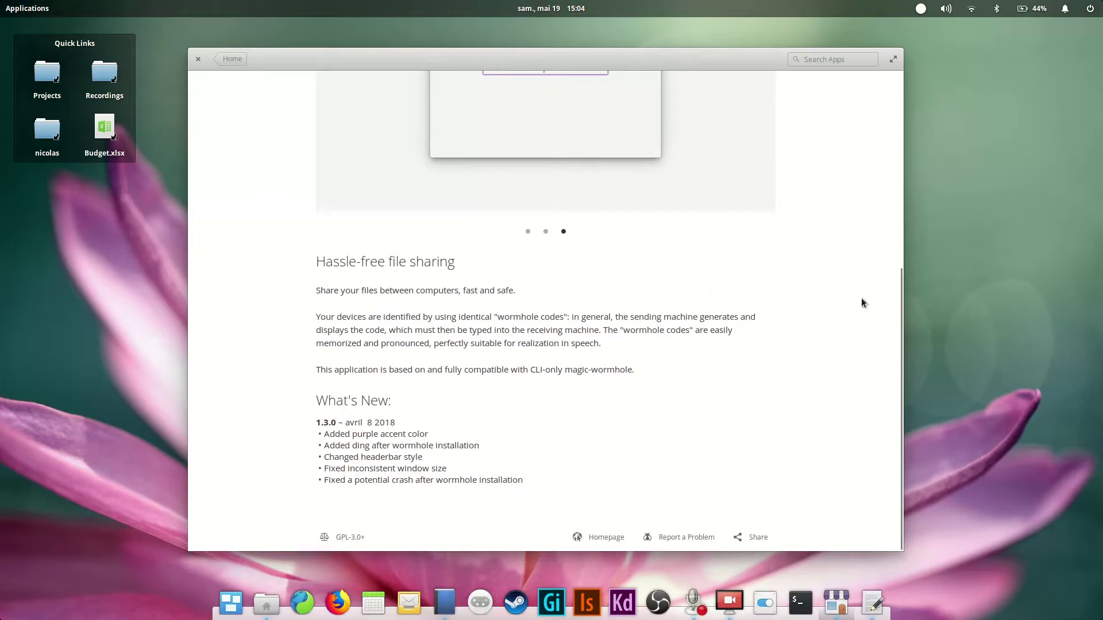
pyautogui.scroll(7, 861, 298)
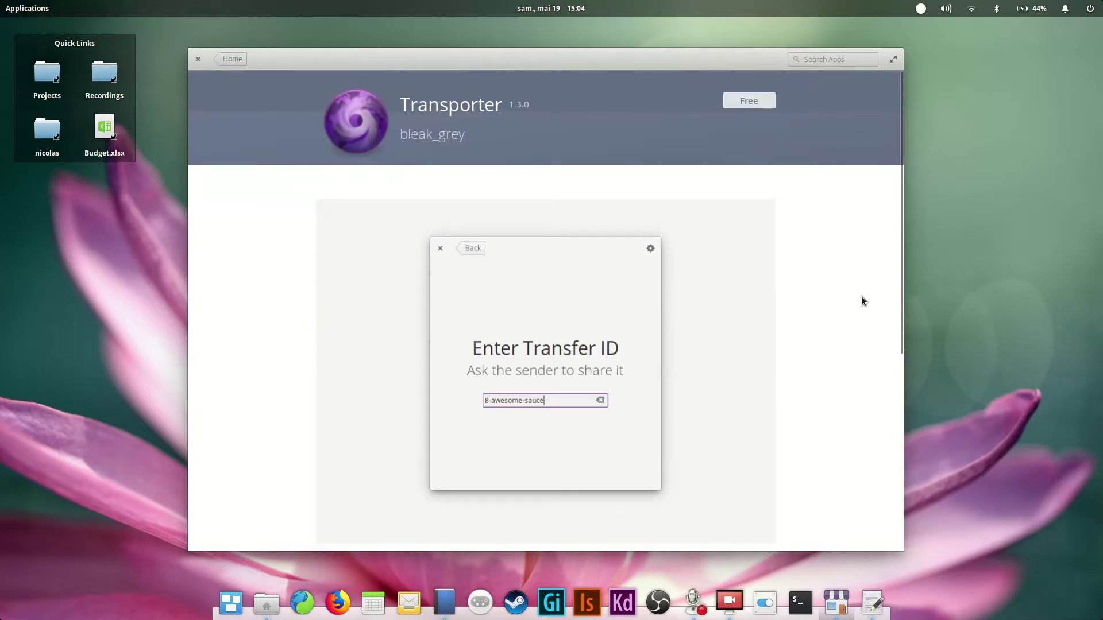
pyautogui.click(750, 101)
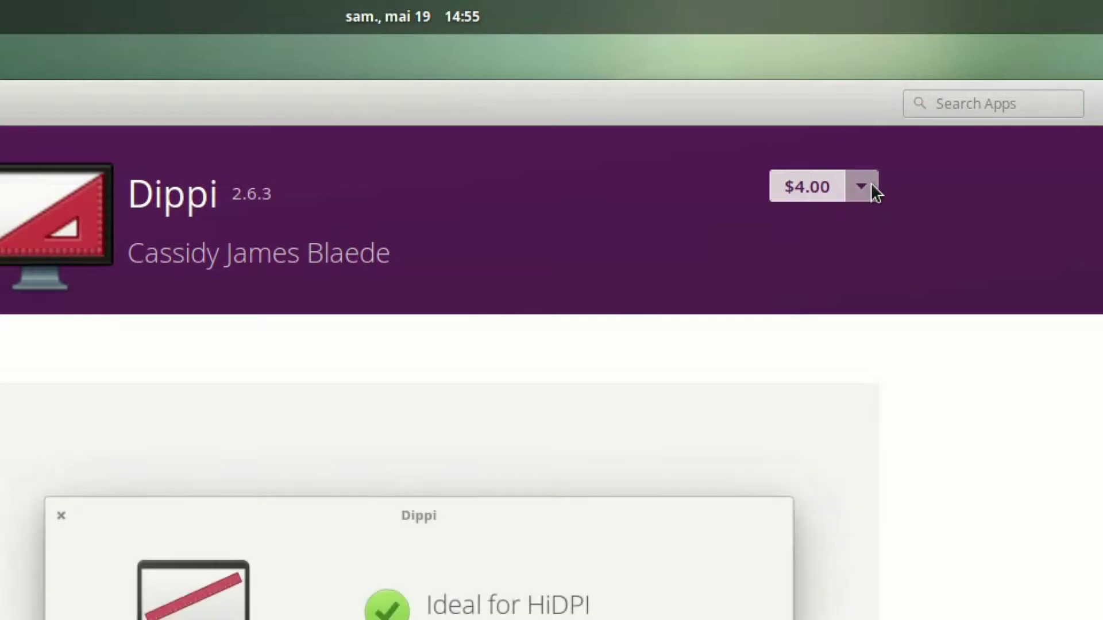
# Step: Change Dippi's payment amount from 12 to 0 and start installing it
pyautogui.click(869, 185)
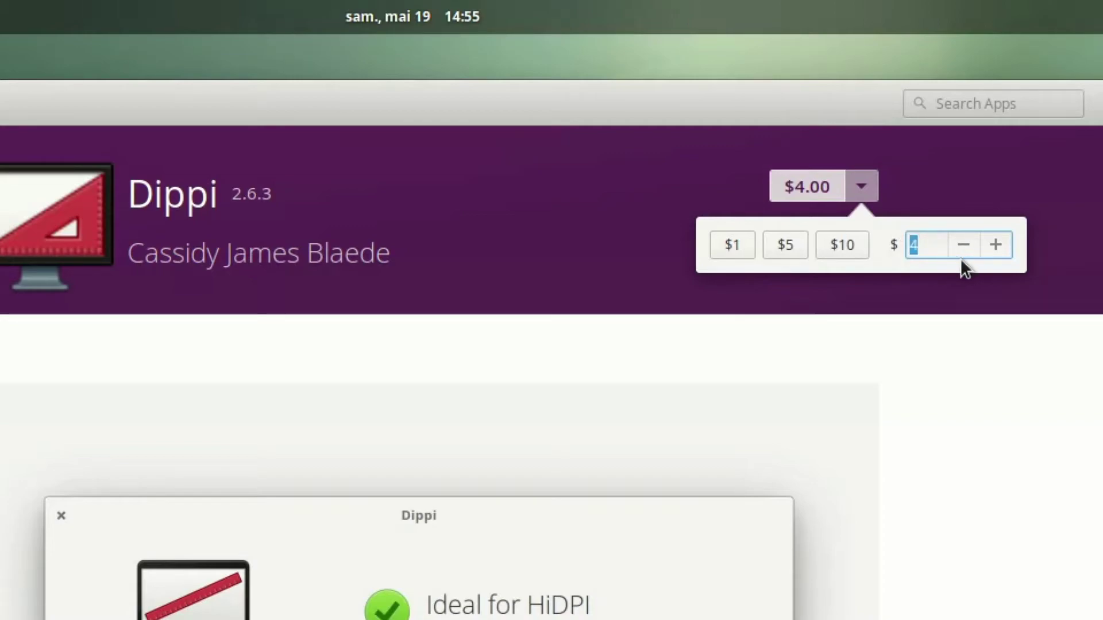
pyautogui.write('12')
pyautogui.moveTo(936, 241); pyautogui.dragTo(911, 244)
pyautogui.write('0')
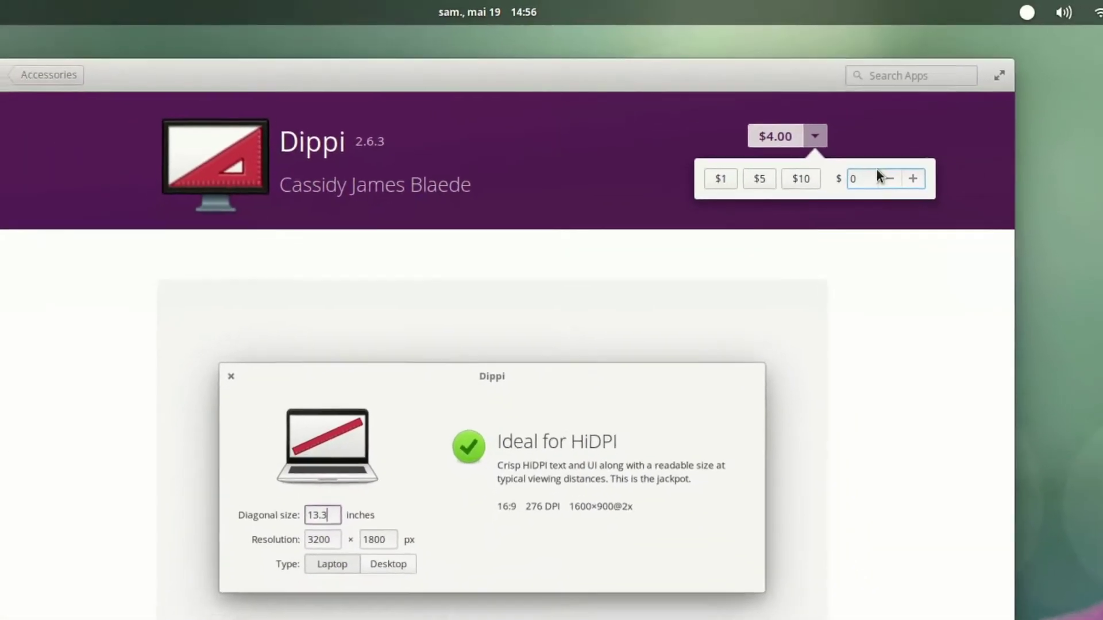
pyautogui.press('Return')
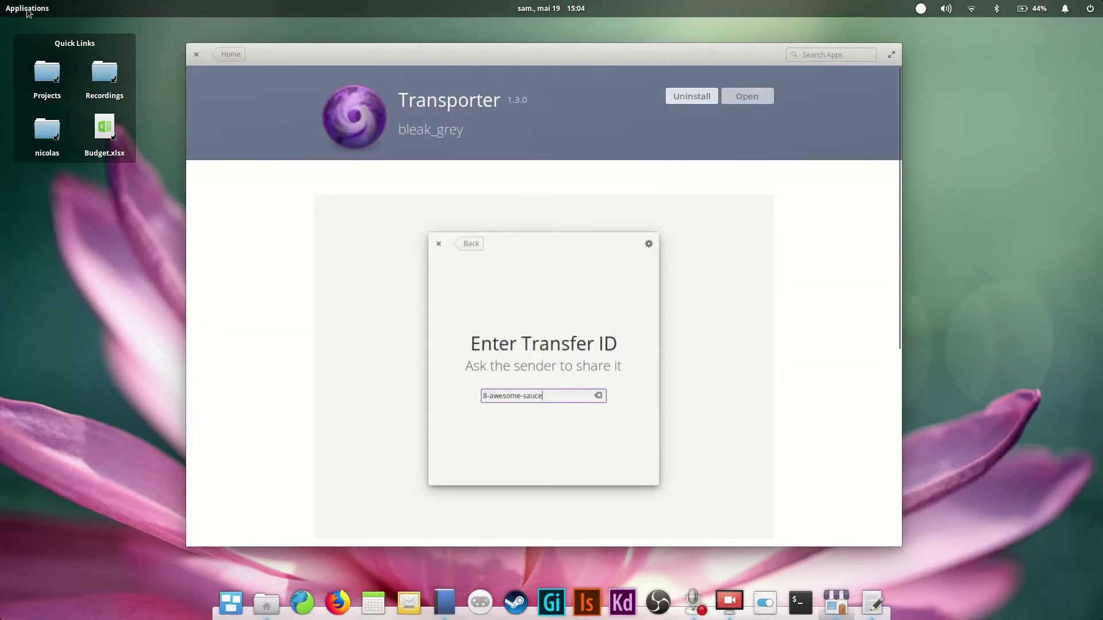
# Step: Search the Applications menu for 'transport' to find Transporter, then close the menu
pyautogui.click(27, 9)
pyautogui.write('transpor')
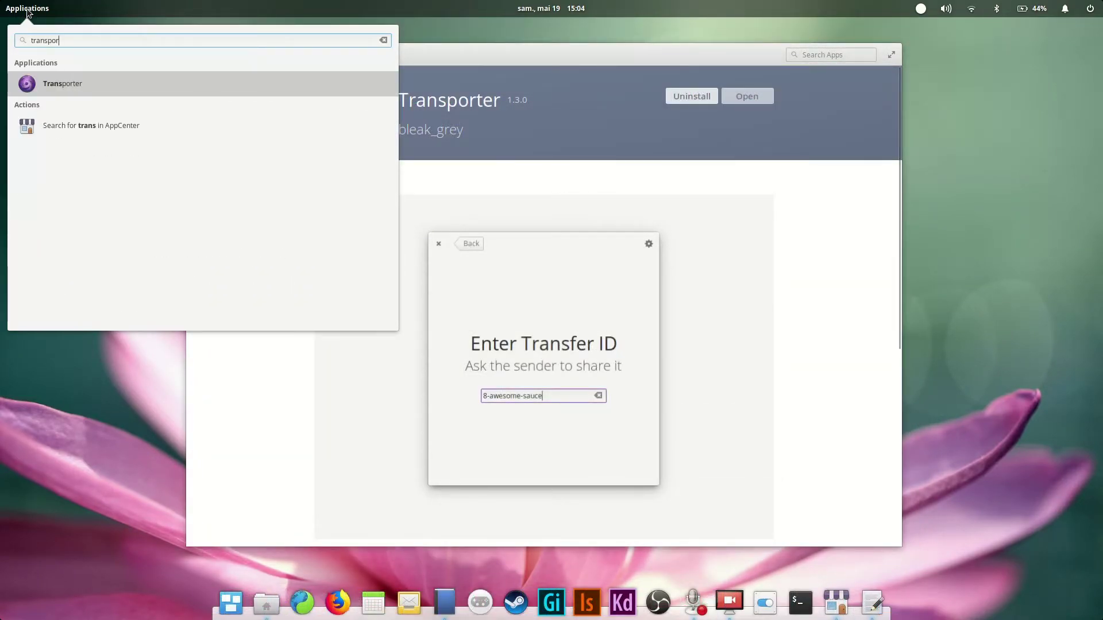
pyautogui.write('t')
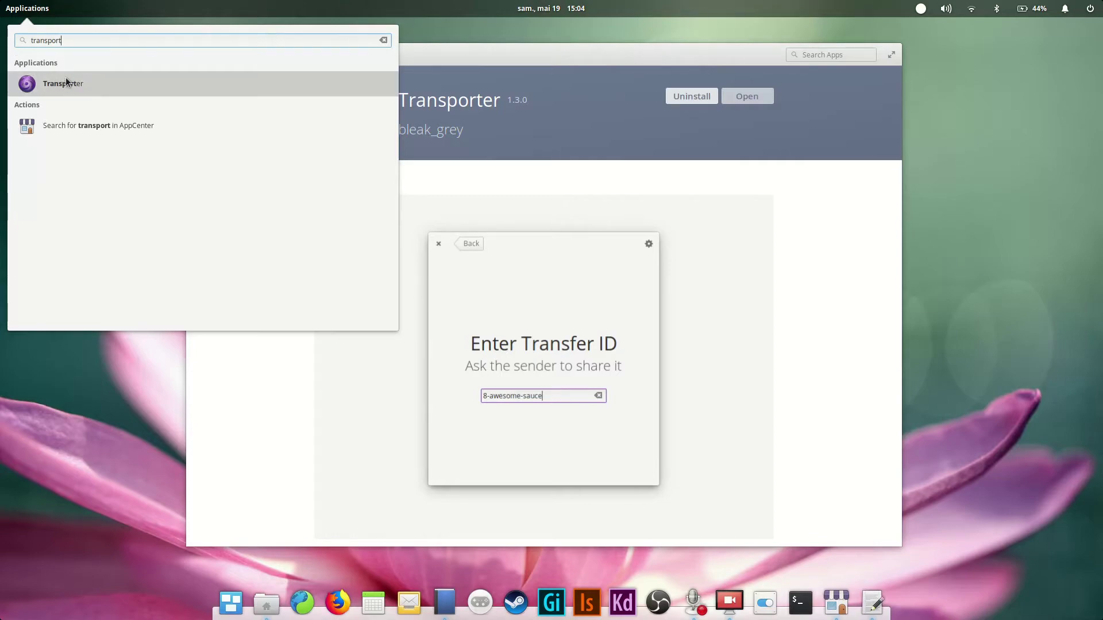
pyautogui.click(29, 9)
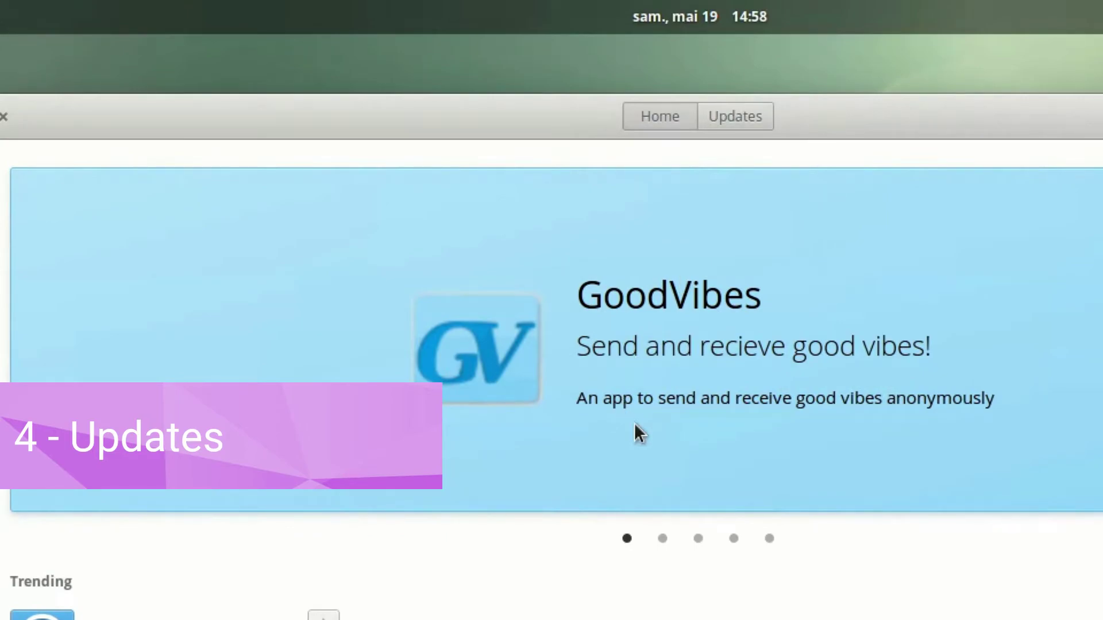
# Step: Open Operating System Updates from the Updates list and scroll through its 35 components
pyautogui.click(736, 116)
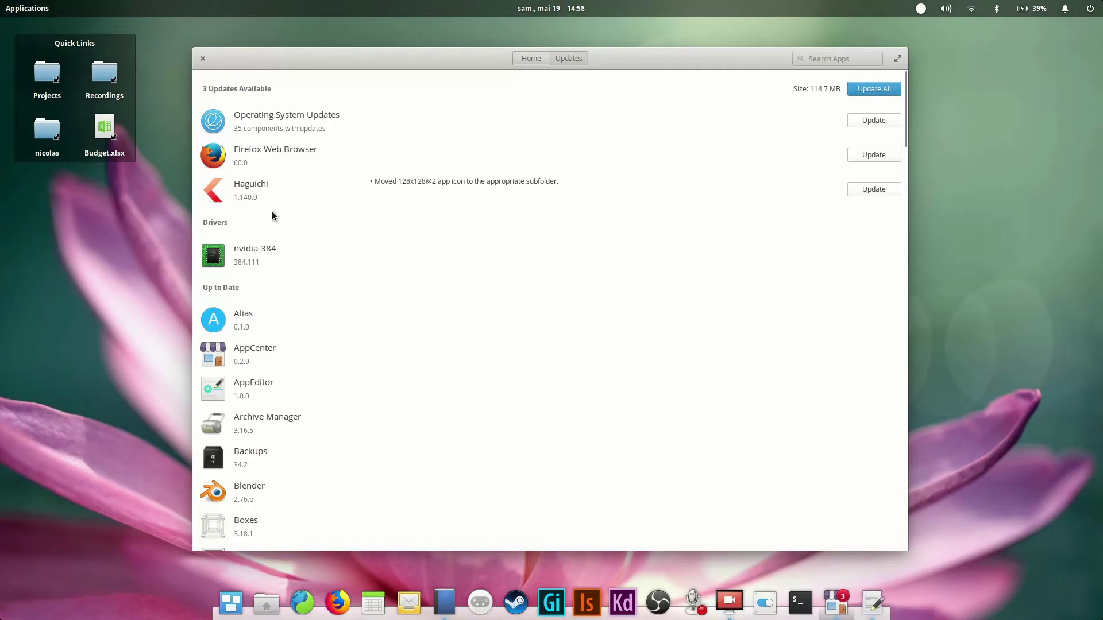
pyautogui.click(298, 123)
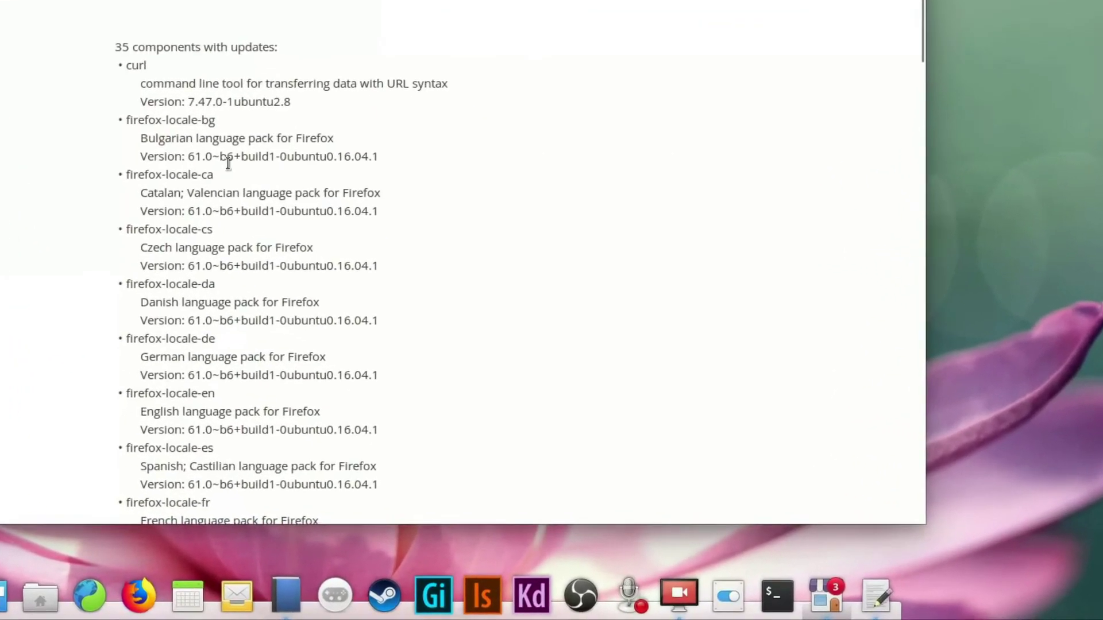
pyautogui.scroll(-15, 31, 240)
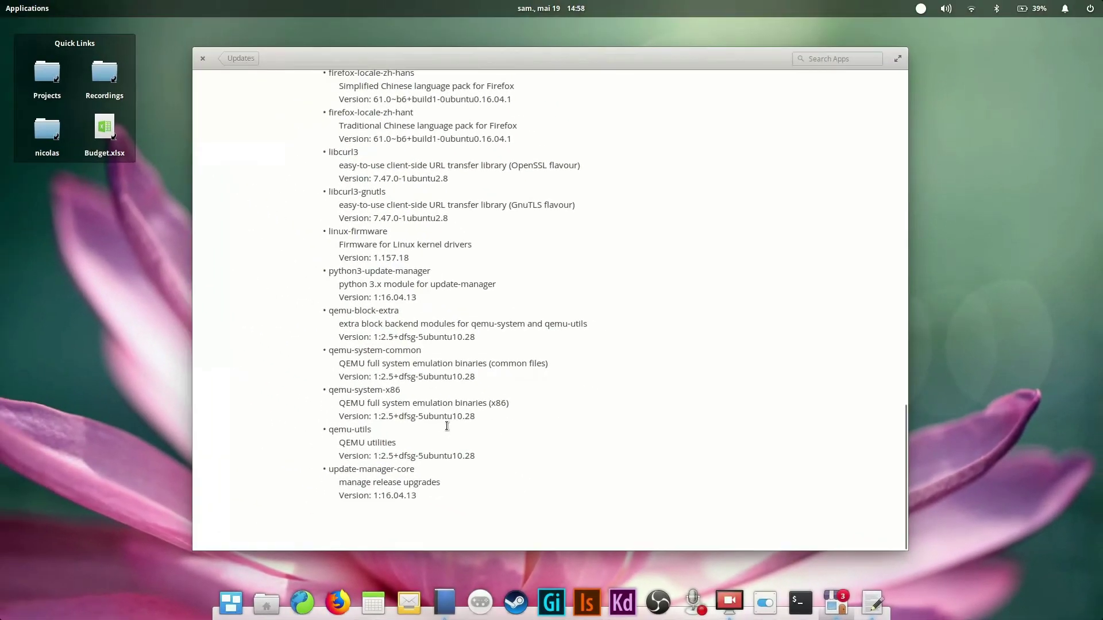
pyautogui.scroll(15, 286, 351)
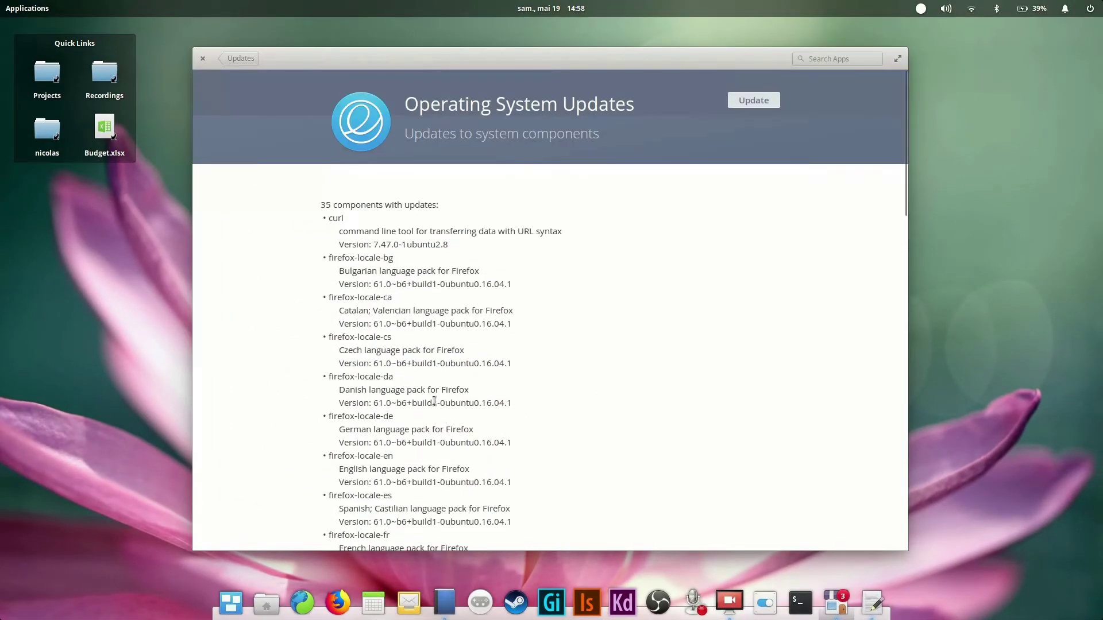
# Step: Run Update All, authorise with the account password, then open the nvidia-384 driver details
pyautogui.click(225, 57)
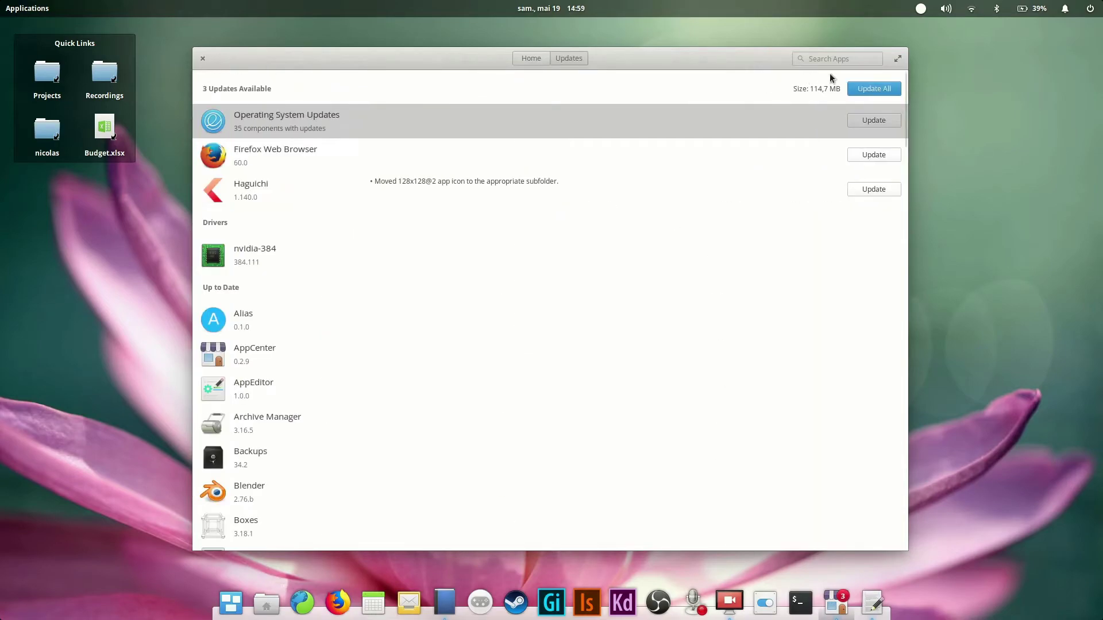
pyautogui.click(870, 88)
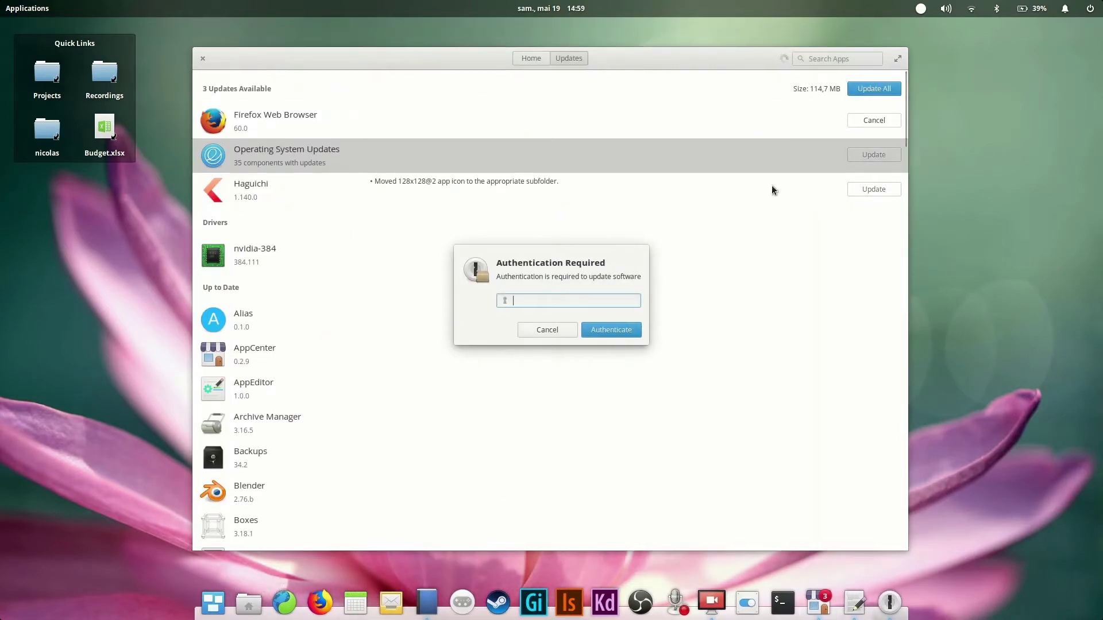
pyautogui.write('••••••••••••')
pyautogui.press('Return')
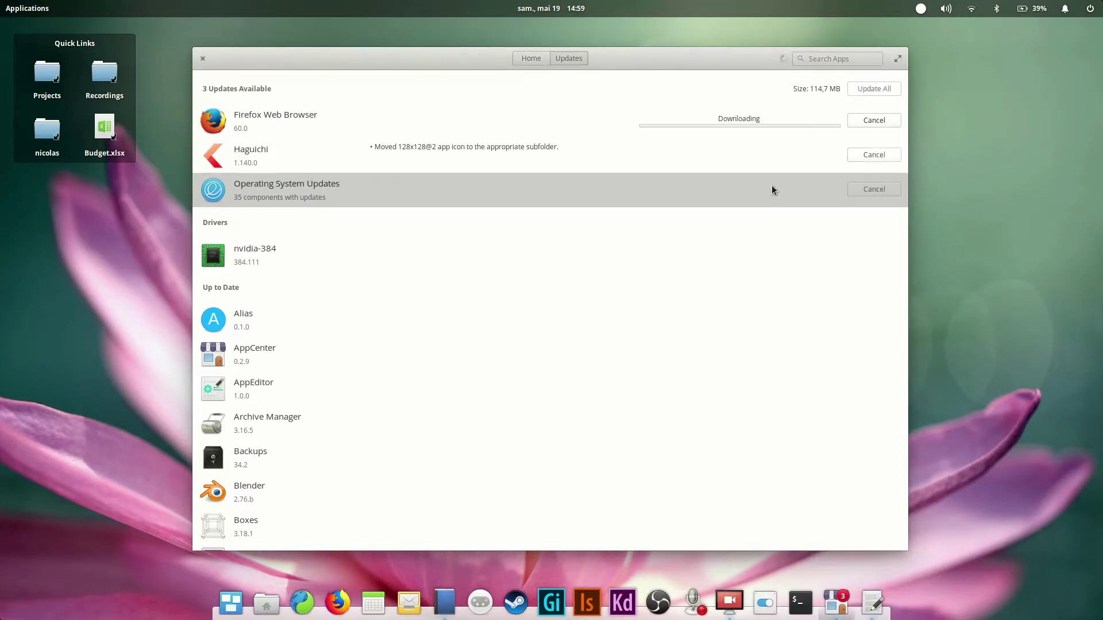
pyautogui.click(245, 257)
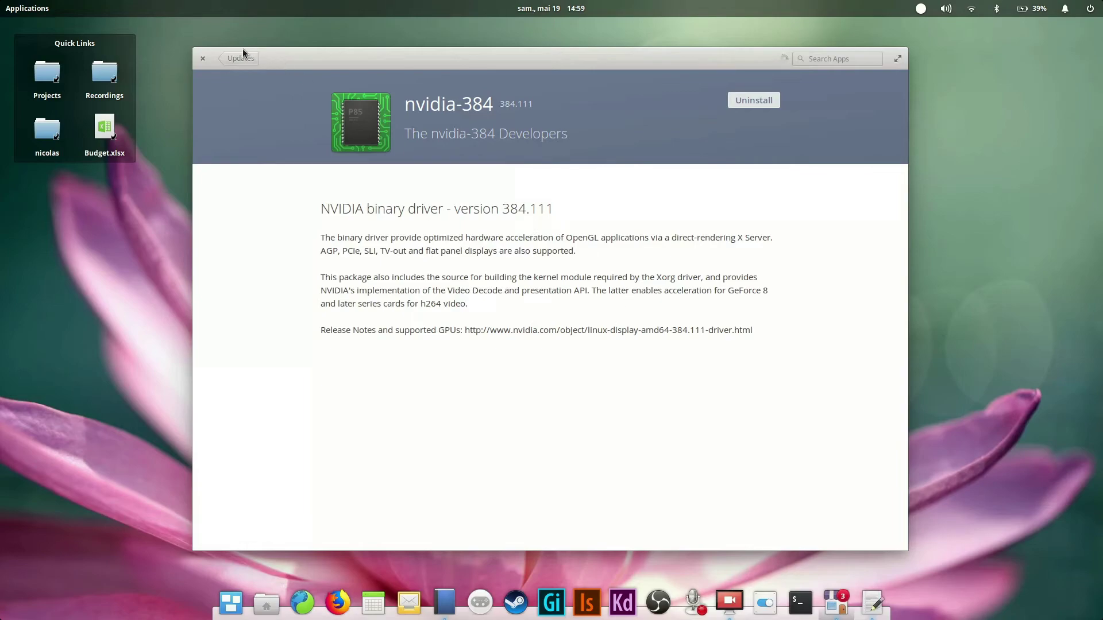
# Step: Go back to the updates list and scroll down and up to check download progress
pyautogui.click(228, 61)
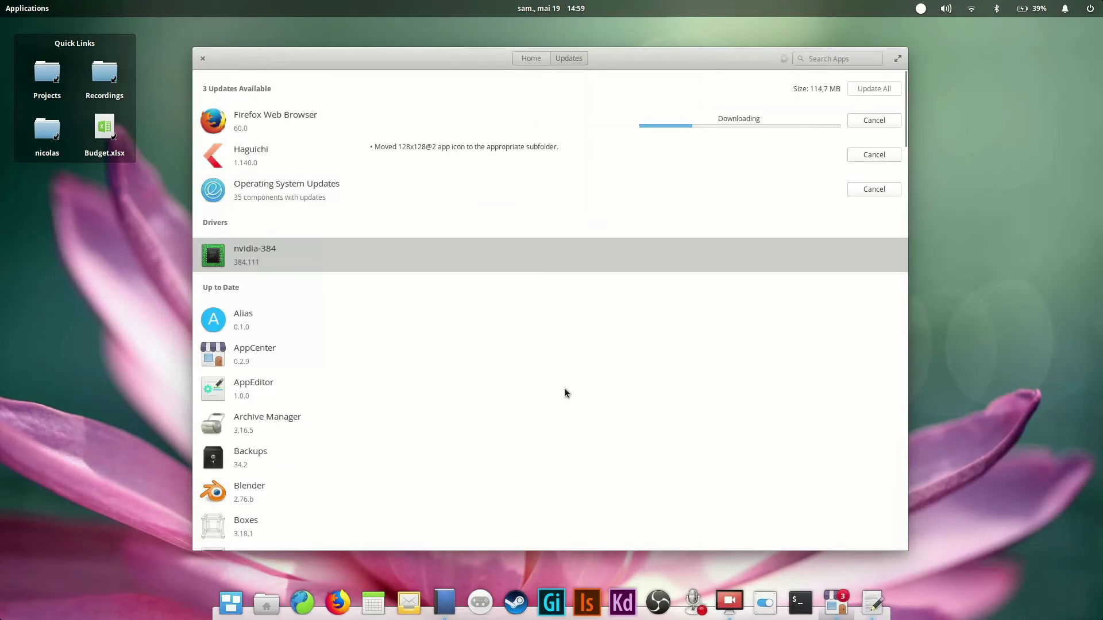
pyautogui.scroll(-10, 561, 381)
pyautogui.scroll(-4, 560, 380)
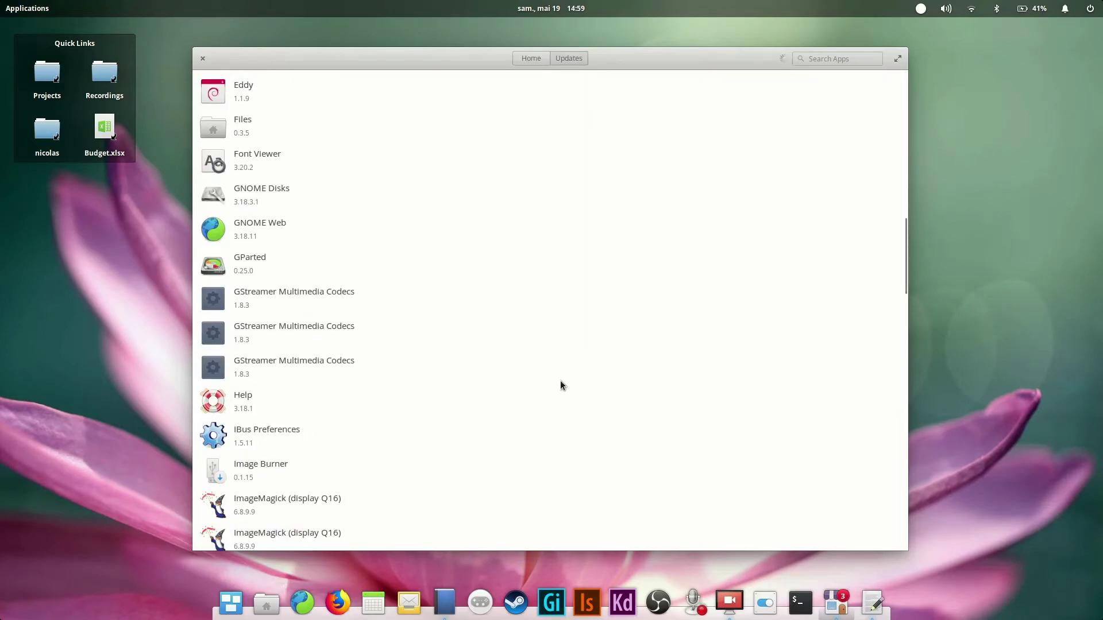
pyautogui.scroll(15, 560, 380)
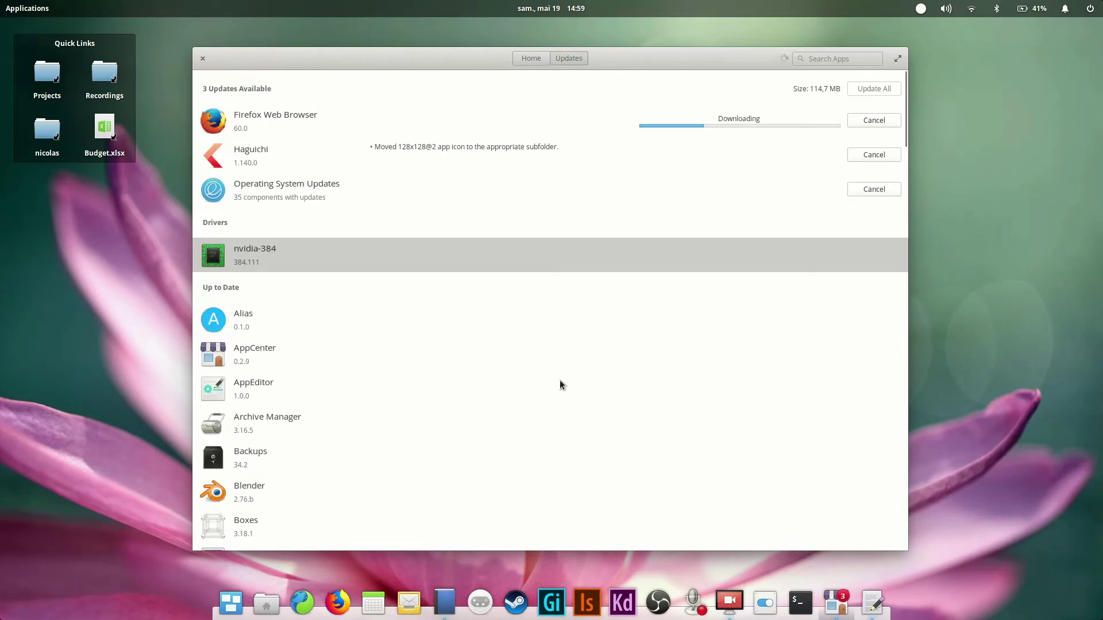